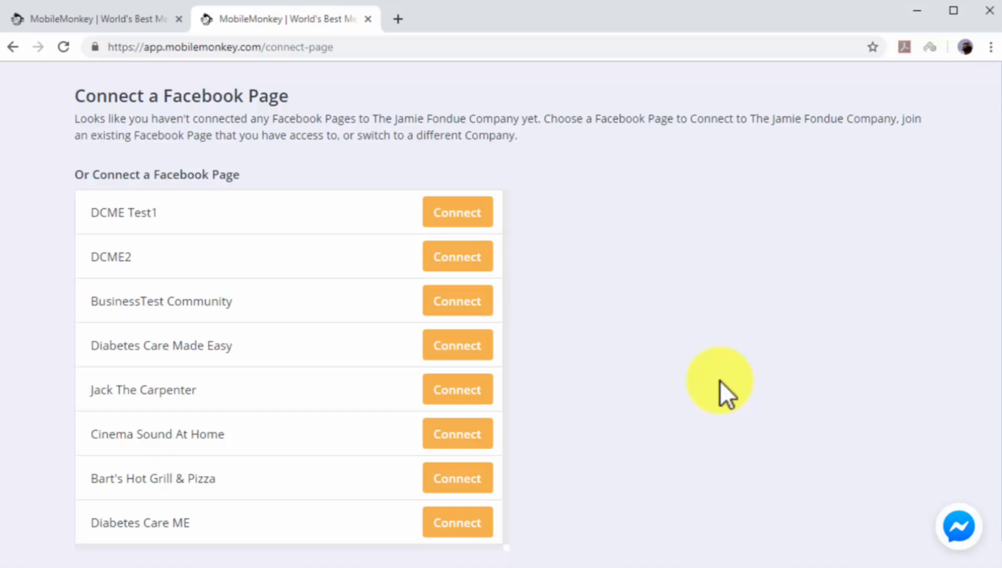
- Connect the Diabetes Care ME Facebook Page and create its bot from the 'Start from scratch' template
{"action": "scroll", "coordinate": [670, 463], "scroll_direction": "down", "scroll_amount": 1}
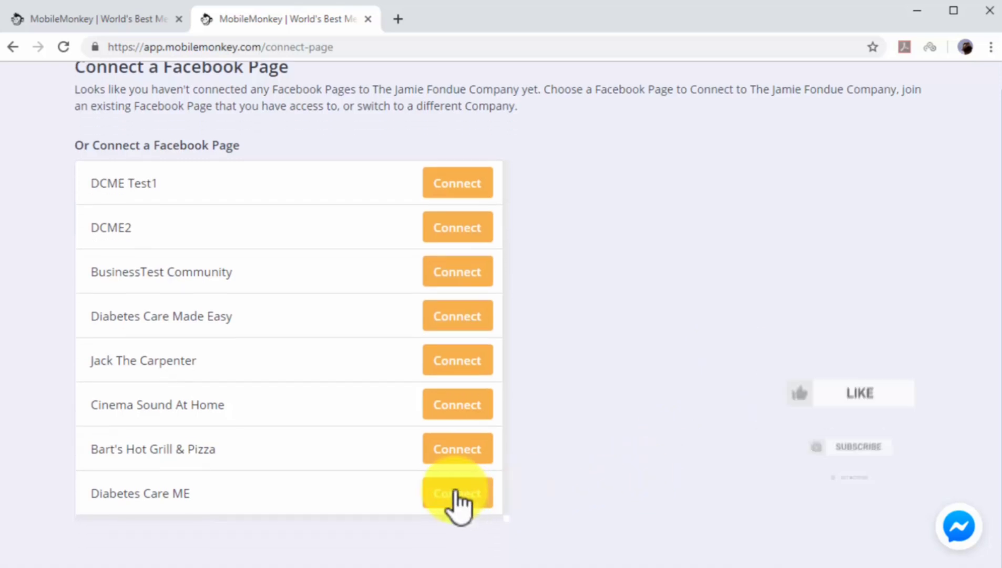
{"action": "left_click", "coordinate": [456, 497]}
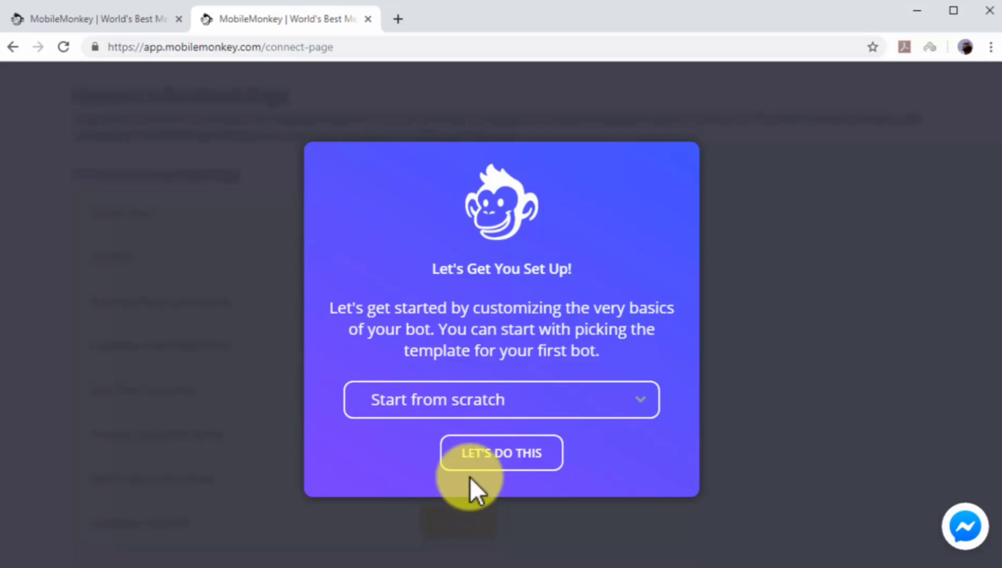
{"action": "left_click", "coordinate": [604, 411]}
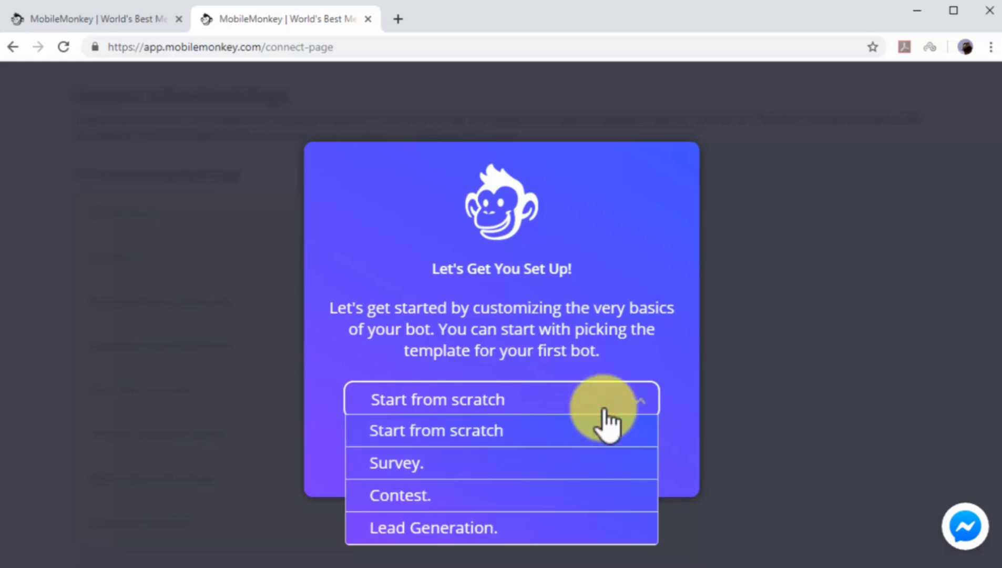
{"action": "left_click", "coordinate": [600, 434]}
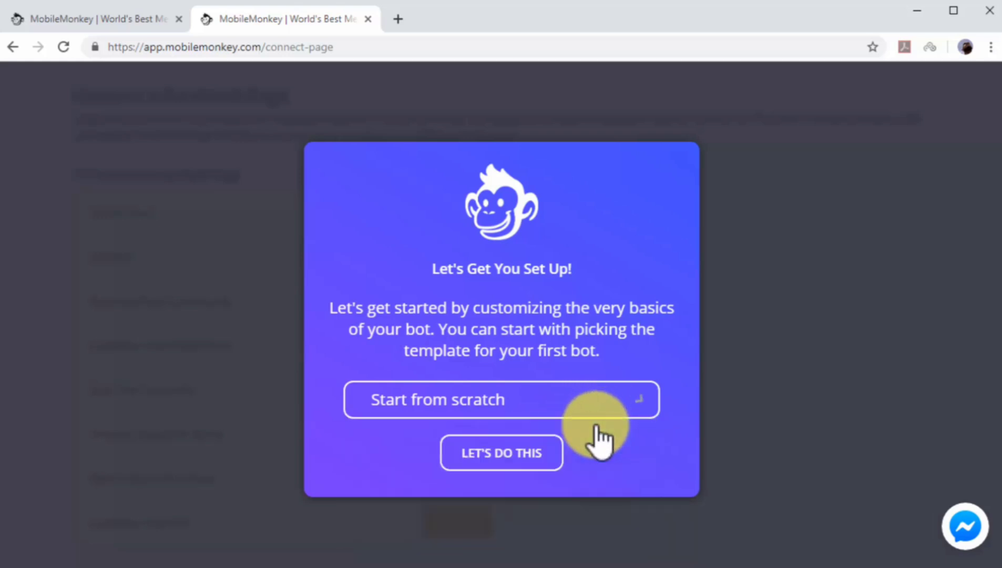
{"action": "left_click", "coordinate": [544, 456]}
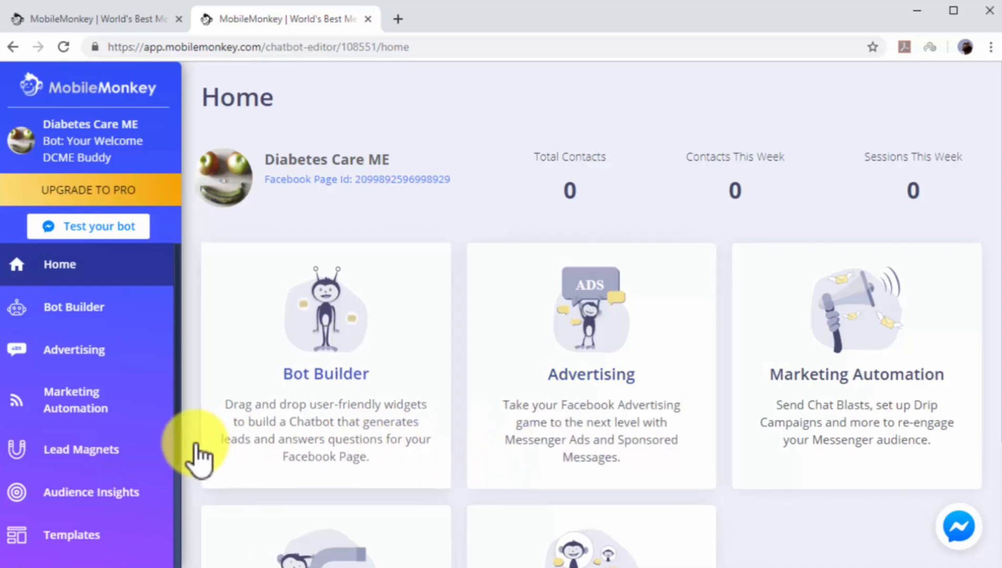
- Rename the bot to 'Diabetes Care Made Easy' in its settings
{"action": "scroll", "coordinate": [198, 457], "scroll_direction": "down", "scroll_amount": 2}
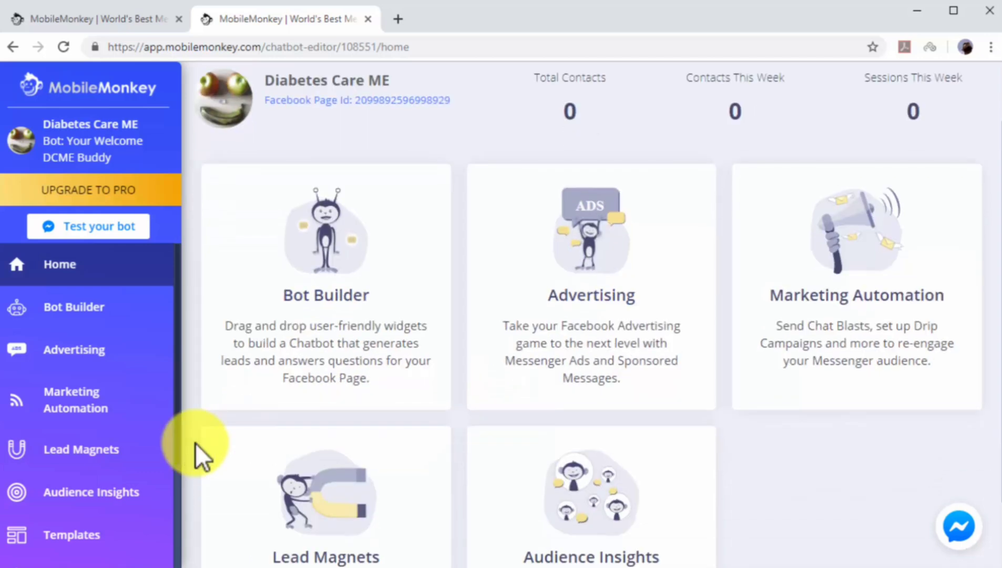
{"action": "scroll", "coordinate": [163, 424], "scroll_direction": "down", "scroll_amount": 3}
{"action": "left_click", "coordinate": [157, 431]}
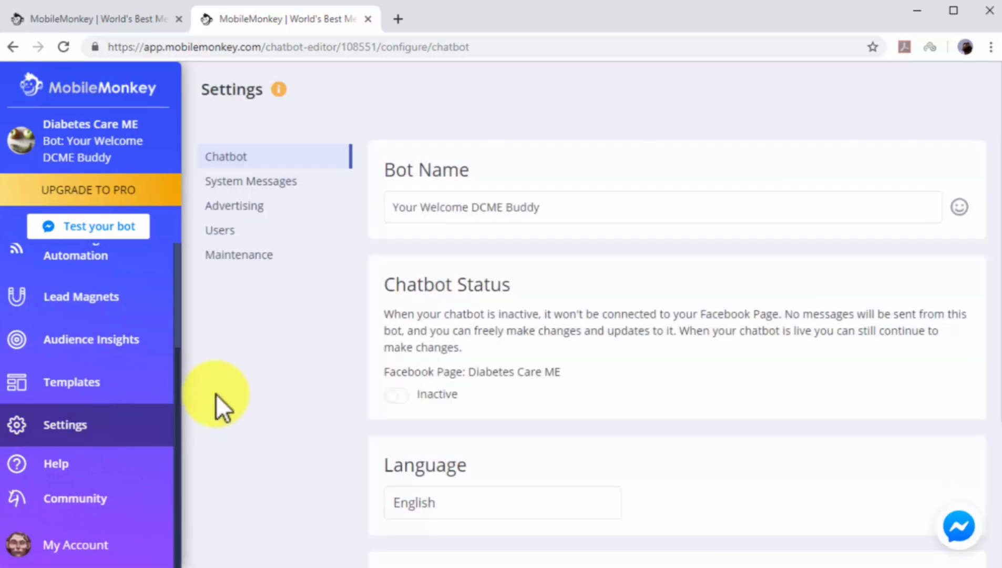
{"action": "left_click", "coordinate": [557, 217]}
{"action": "key", "text": "BackSpace"}
{"action": "key", "text": "BackSpace"}
{"action": "key", "text": "BackSpace"}
{"action": "key", "text": "BackSpace"}
{"action": "key", "text": "BackSpace"}
{"action": "key", "text": "BackSpace"}
{"action": "key", "text": "BackSpace"}
{"action": "key", "text": "BackSpace"}
{"action": "key", "text": "BackSpace"}
{"action": "key", "text": "BackSpace"}
{"action": "key", "text": "BackSpace"}
{"action": "key", "text": "BackSpace"}
{"action": "key", "text": "BackSpace"}
{"action": "key", "text": "BackSpace"}
{"action": "key", "text": "BackSpace"}
{"action": "key", "text": "BackSpace"}
{"action": "key", "text": "BackSpace"}
{"action": "key", "text": "BackSpace"}
{"action": "key", "text": "BackSpace"}
{"action": "key", "text": "BackSpace"}
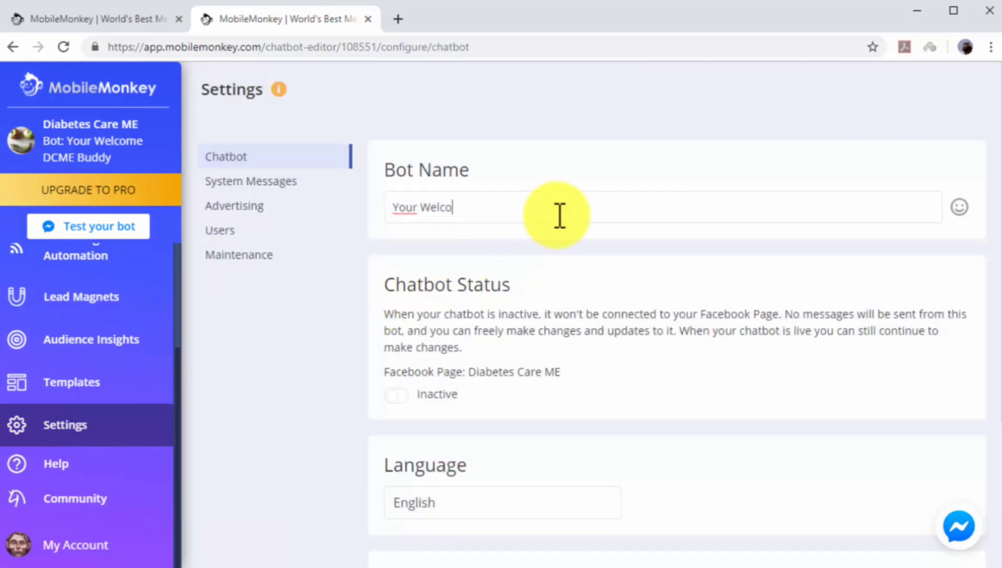
{"action": "type", "text": "Diabetes"}
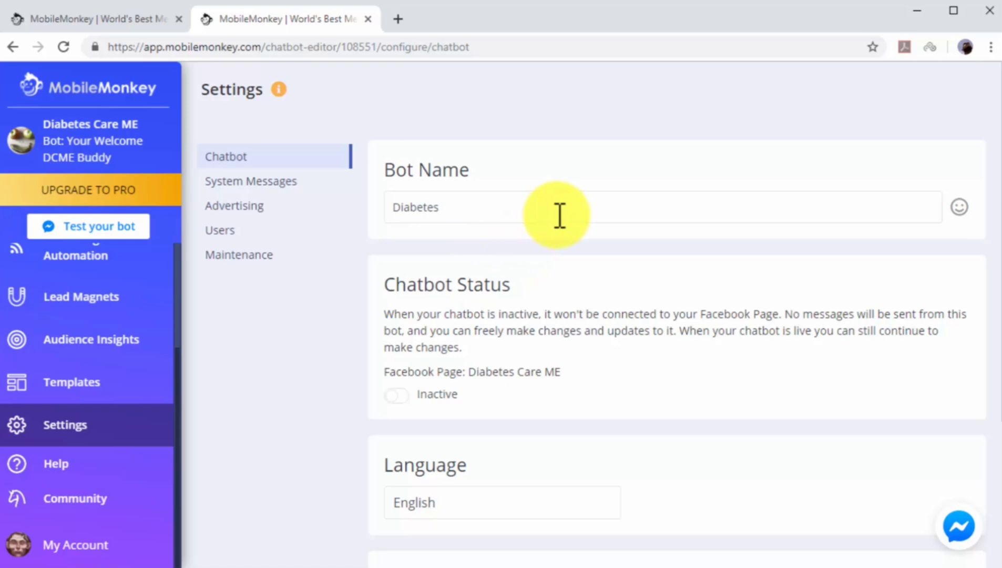
{"action": "type", "text": " Care Made Easy"}
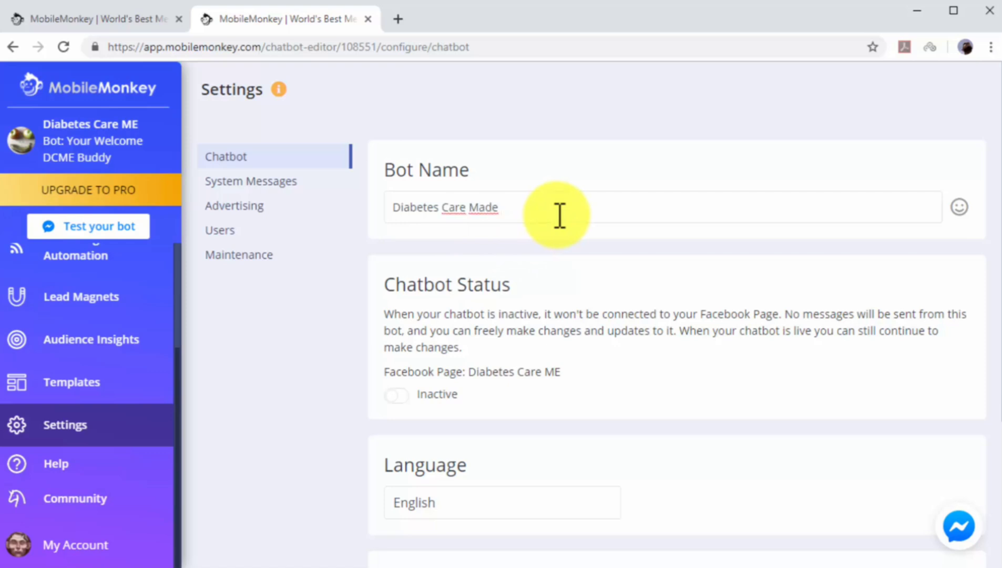
{"action": "left_click", "coordinate": [499, 300]}
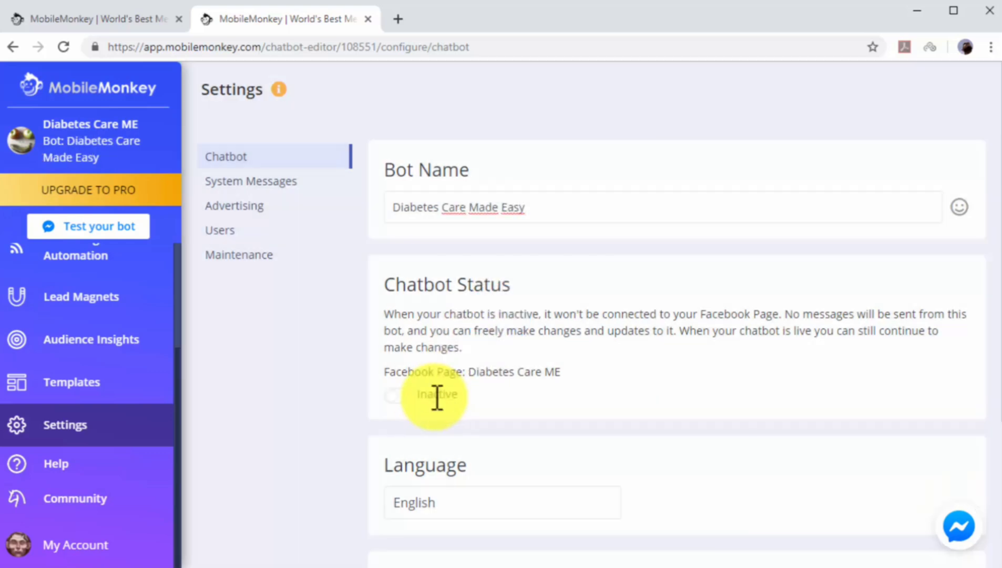
- Set the chatbot status to Active and keep English as the bot language
{"action": "left_click", "coordinate": [404, 394]}
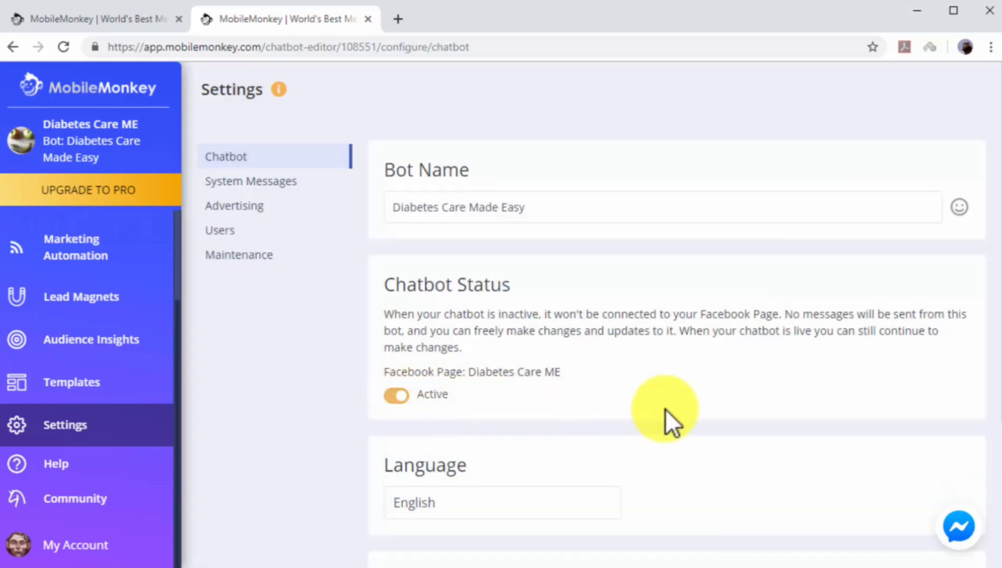
{"action": "scroll", "coordinate": [666, 415], "scroll_direction": "down", "scroll_amount": 3}
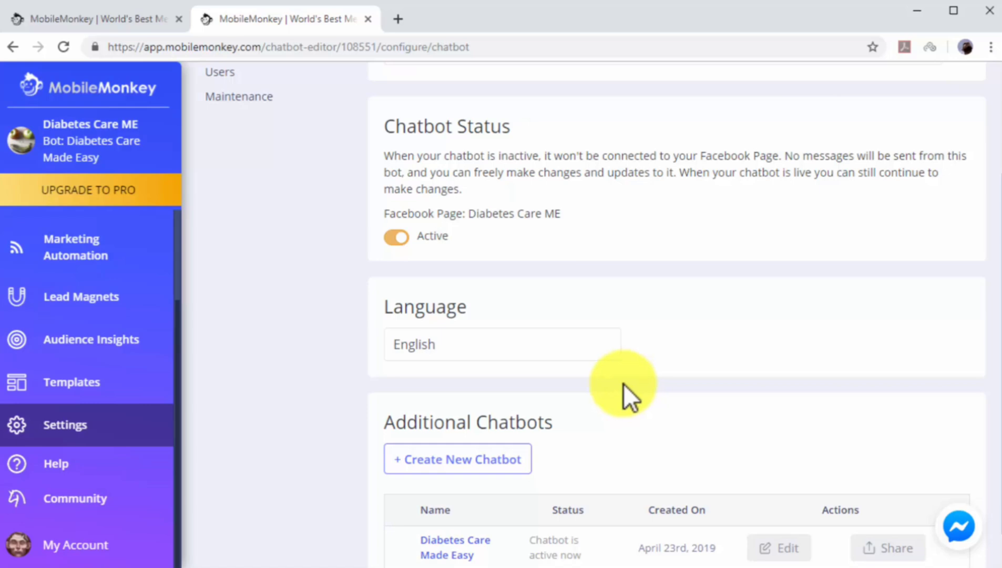
{"action": "left_click", "coordinate": [586, 351]}
{"action": "left_click", "coordinate": [586, 351]}
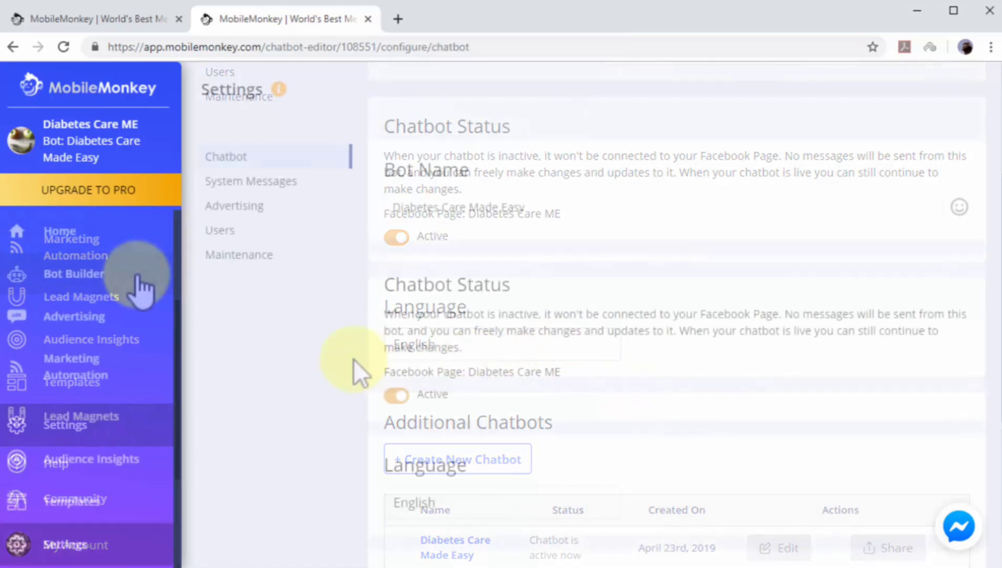
{"action": "left_click", "coordinate": [139, 286]}
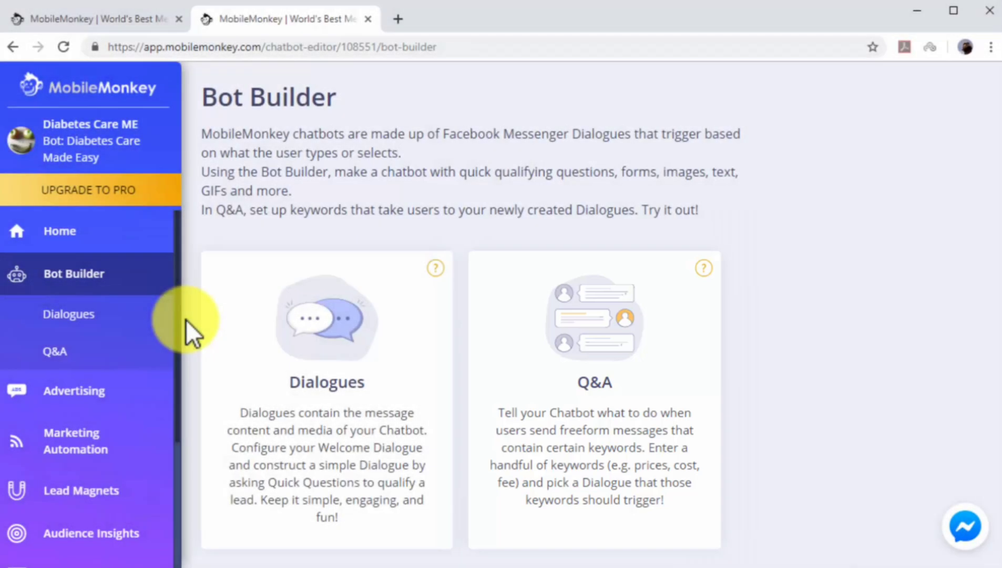
- Change the Welcome Dialogue text to 'Hi There! Feel free to look around!'
{"action": "left_click", "coordinate": [275, 403]}
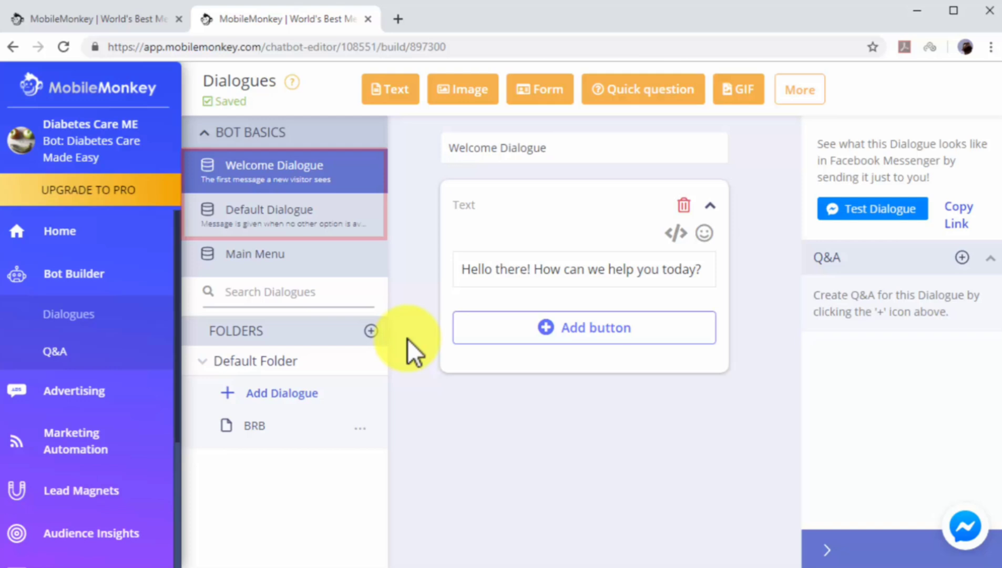
{"action": "left_click", "coordinate": [700, 266]}
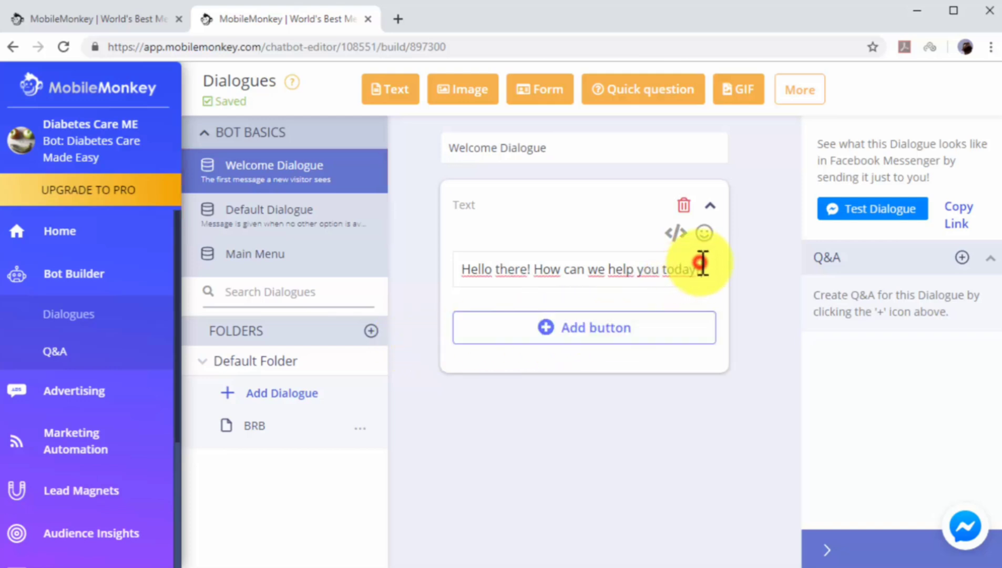
{"action": "key", "text": "BackSpace"}
{"action": "key", "text": "BackSpace"}
{"action": "key", "text": "BackSpace"}
{"action": "key", "text": "BackSpace"}
{"action": "key", "text": "BackSpace"}
{"action": "key", "text": "BackSpace"}
{"action": "key", "text": "BackSpace"}
{"action": "key", "text": "BackSpace"}
{"action": "key", "text": "BackSpace"}
{"action": "key", "text": "BackSpace"}
{"action": "key", "text": "BackSpace"}
{"action": "key", "text": "BackSpace"}
{"action": "key", "text": "BackSpace"}
{"action": "key", "text": "BackSpace"}
{"action": "key", "text": "BackSpace"}
{"action": "key", "text": "BackSpace"}
{"action": "key", "text": "BackSpace"}
{"action": "key", "text": "BackSpace"}
{"action": "key", "text": "BackSpace"}
{"action": "key", "text": "BackSpace"}
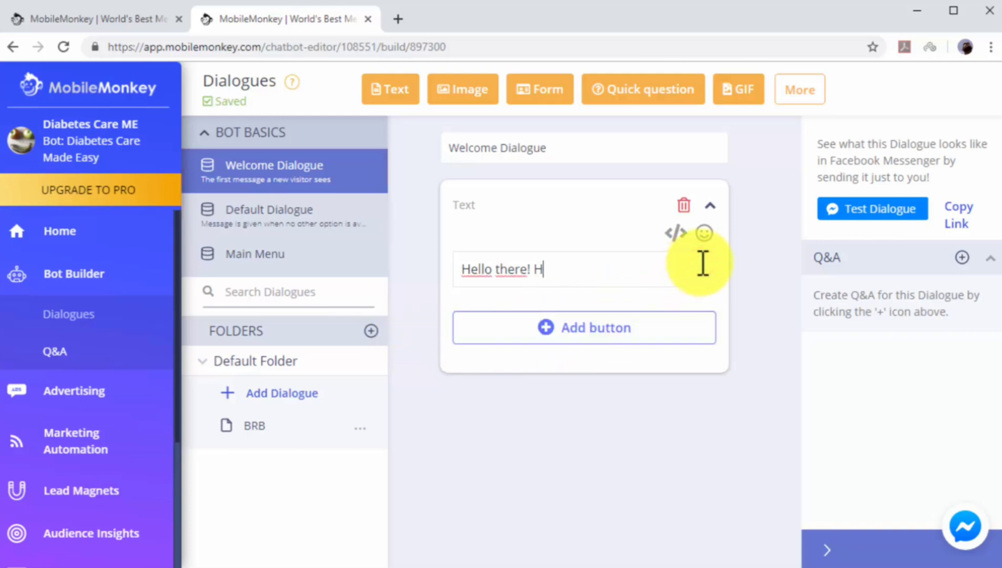
{"action": "type", "text": "Hi"}
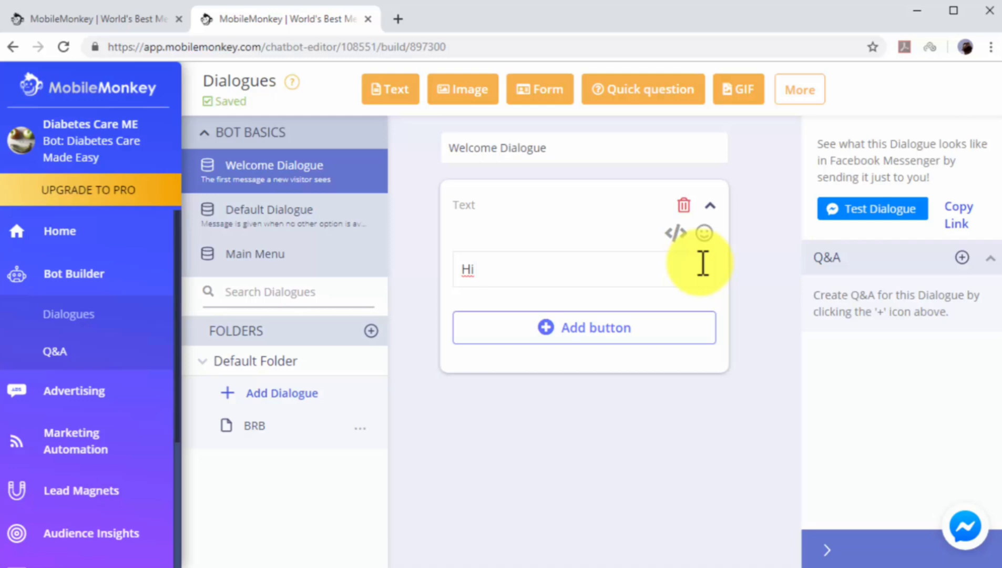
{"action": "type", "text": " There! Fe"}
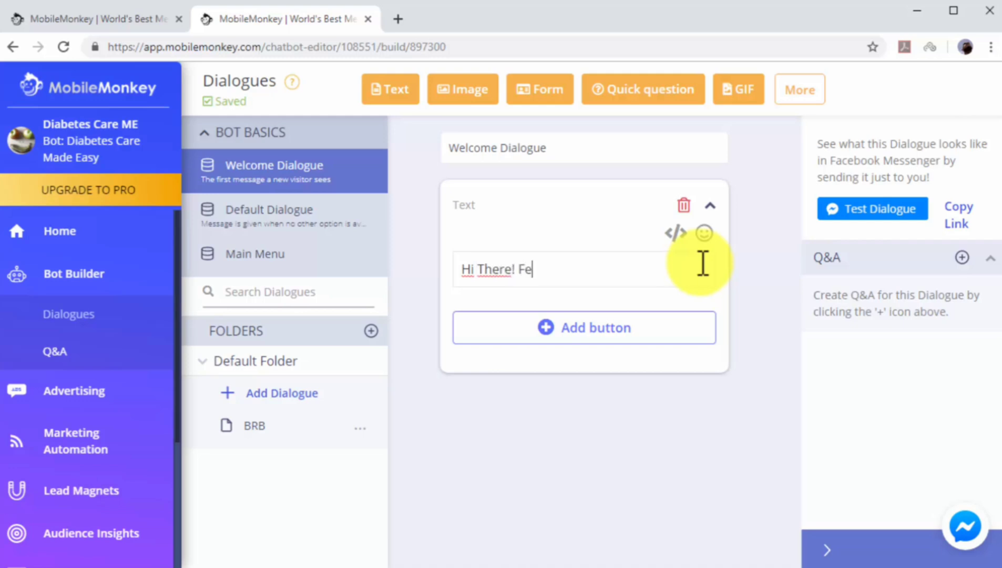
{"action": "type", "text": "el free to look around!"}
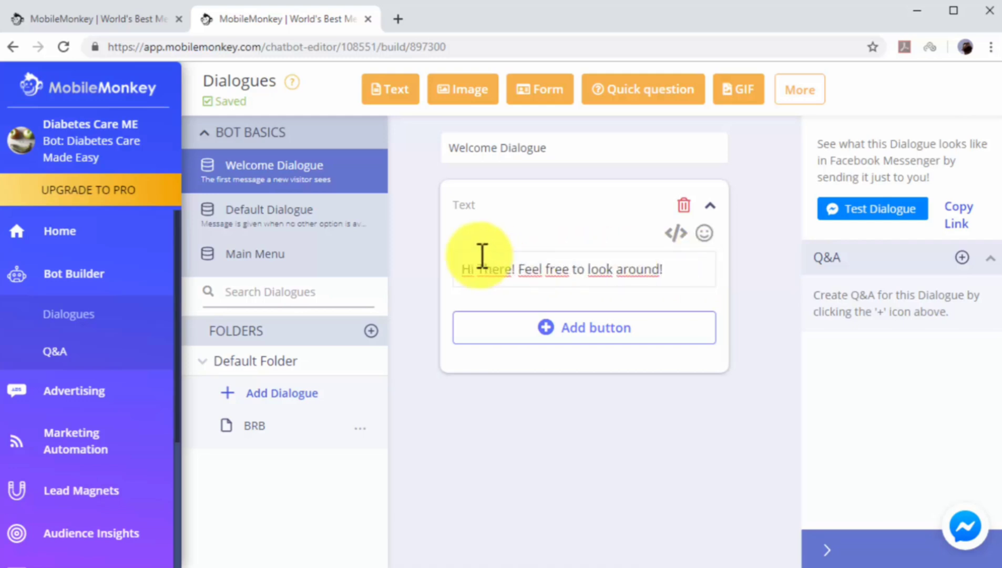
{"action": "left_click", "coordinate": [320, 212]}
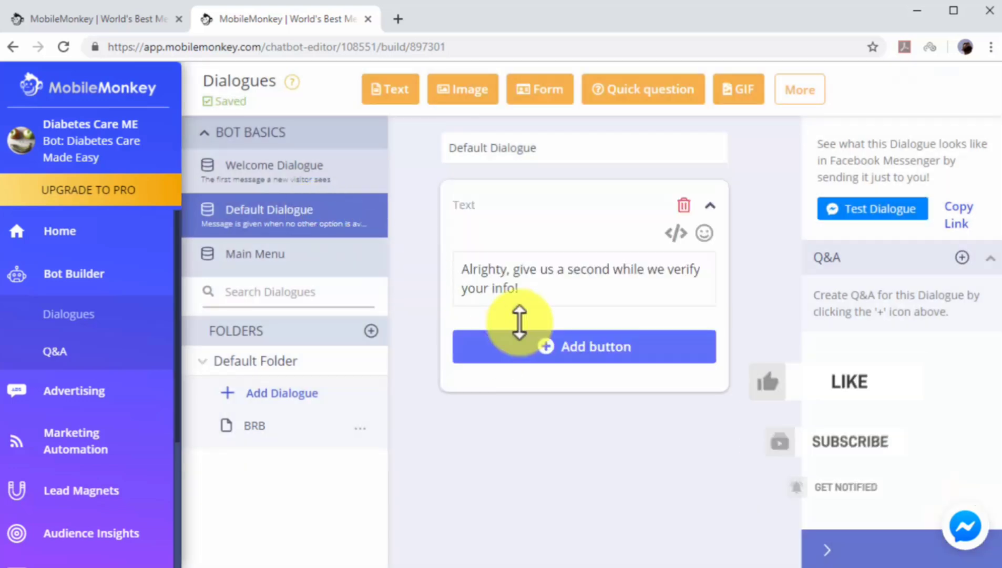
- Reword the Default Dialogue reply to 'Thanks! Please give us a sec while we confirm your info with our experts!'
{"action": "left_click", "coordinate": [555, 298]}
{"action": "key", "text": "BackSpace"}
{"action": "key", "text": "BackSpace"}
{"action": "key", "text": "BackSpace"}
{"action": "key", "text": "BackSpace"}
{"action": "key", "text": "BackSpace"}
{"action": "key", "text": "BackSpace"}
{"action": "key", "text": "BackSpace"}
{"action": "key", "text": "BackSpace"}
{"action": "key", "text": "BackSpace"}
{"action": "key", "text": "BackSpace"}
{"action": "key", "text": "BackSpace"}
{"action": "key", "text": "BackSpace"}
{"action": "key", "text": "BackSpace"}
{"action": "key", "text": "BackSpace"}
{"action": "key", "text": "BackSpace"}
{"action": "key", "text": "BackSpace"}
{"action": "key", "text": "BackSpace"}
{"action": "key", "text": "BackSpace"}
{"action": "key", "text": "BackSpace"}
{"action": "key", "text": "BackSpace"}
{"action": "key", "text": "BackSpace"}
{"action": "key", "text": "BackSpace"}
{"action": "key", "text": "BackSpace"}
{"action": "key", "text": "BackSpace"}
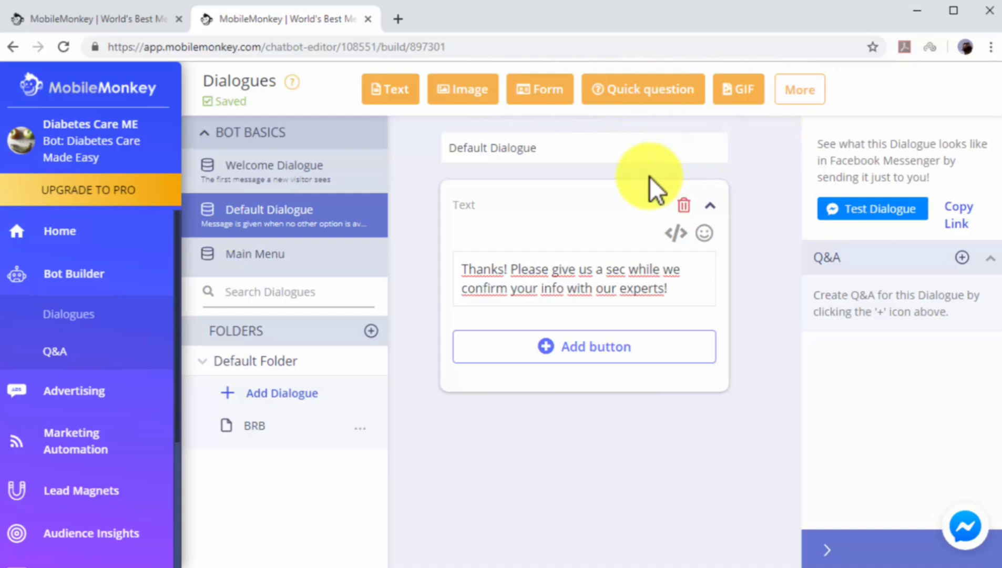
{"action": "left_click", "coordinate": [445, 277]}
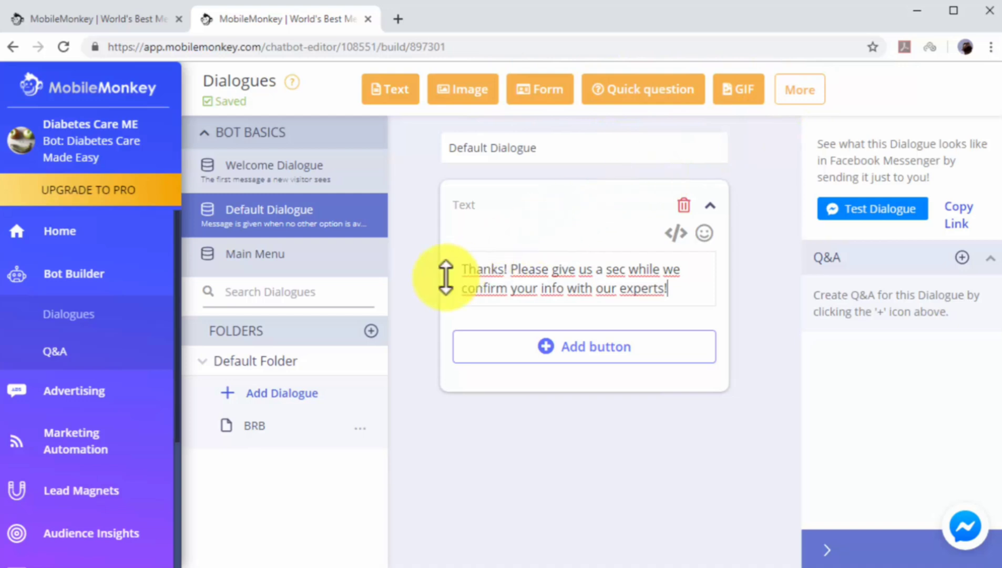
{"action": "left_click", "coordinate": [302, 400]}
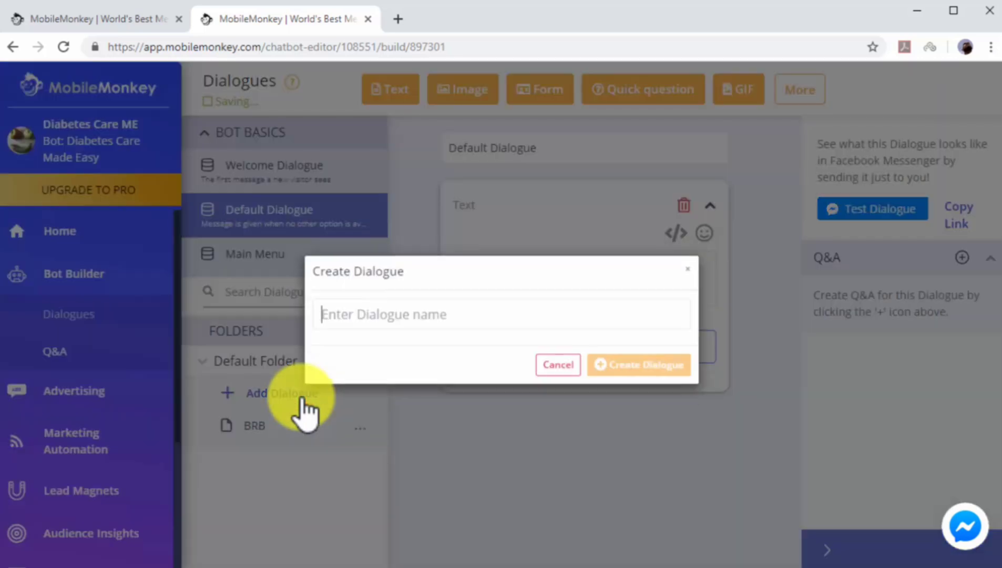
- Create a 'Support Message 1' dialogue with text 'Ok cool, we might need to check this out further, please stand by!'
{"action": "type", "text": "Sup"}
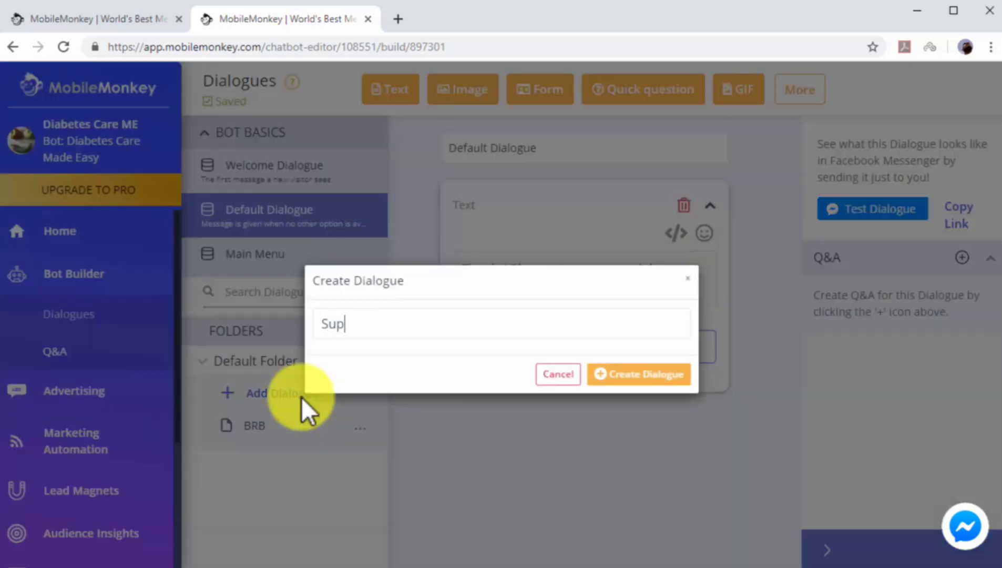
{"action": "type", "text": "port Mes"}
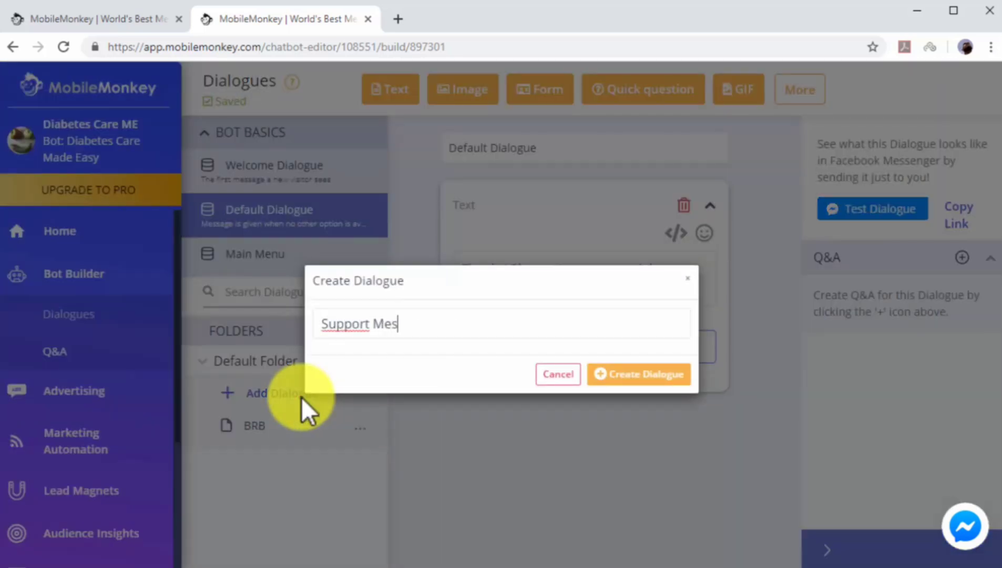
{"action": "type", "text": "sage 1"}
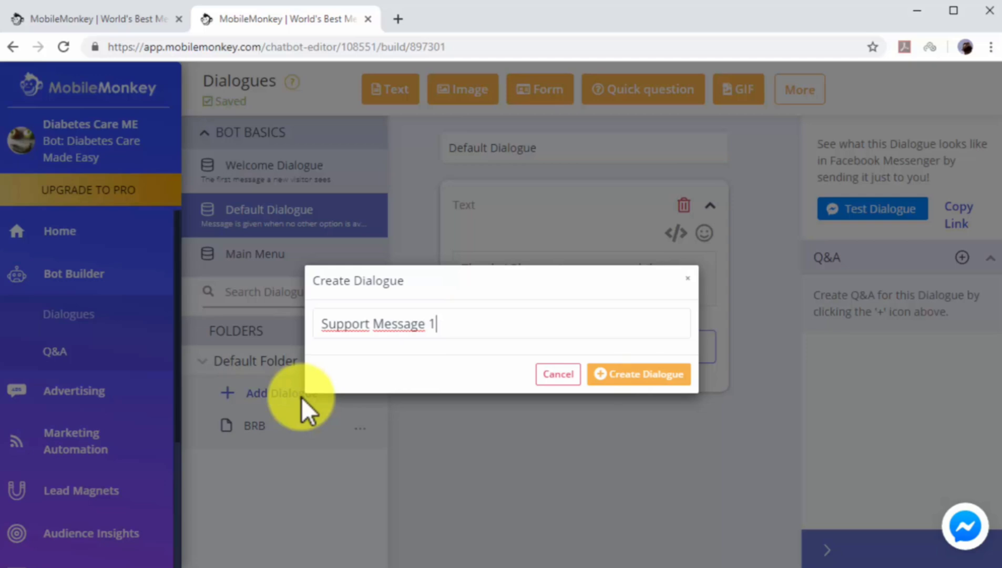
{"action": "left_click", "coordinate": [637, 375]}
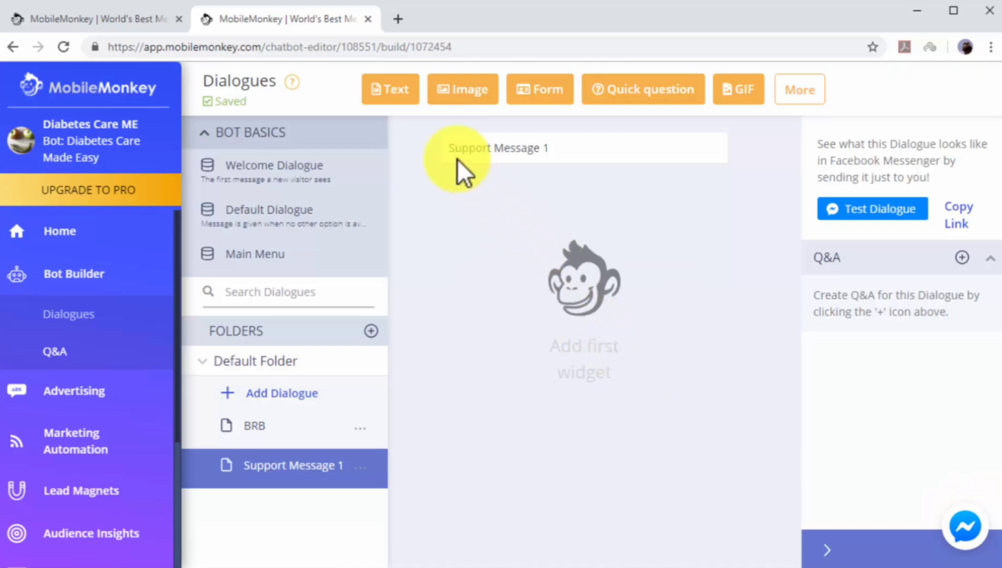
{"action": "left_click", "coordinate": [398, 95]}
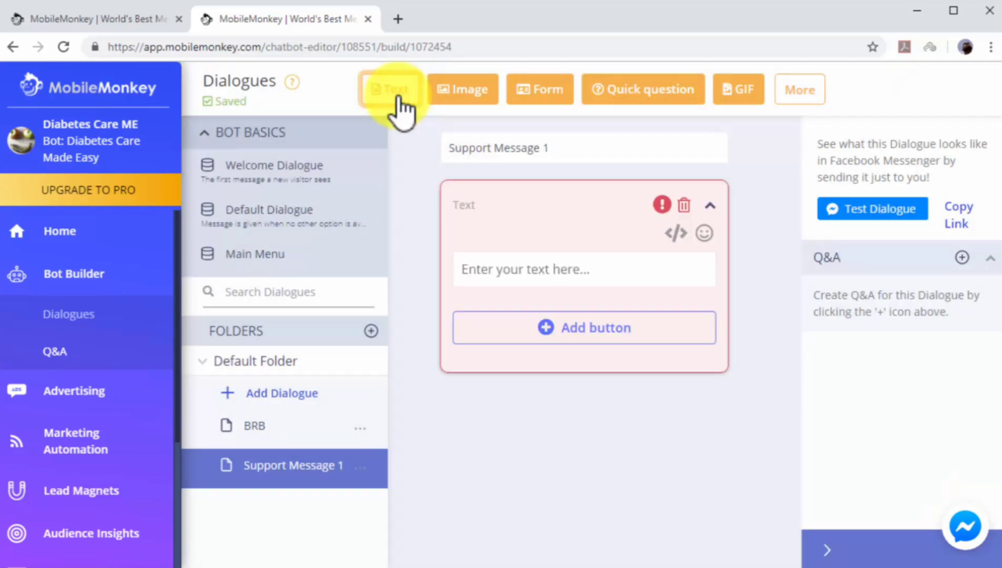
{"action": "left_click", "coordinate": [522, 266]}
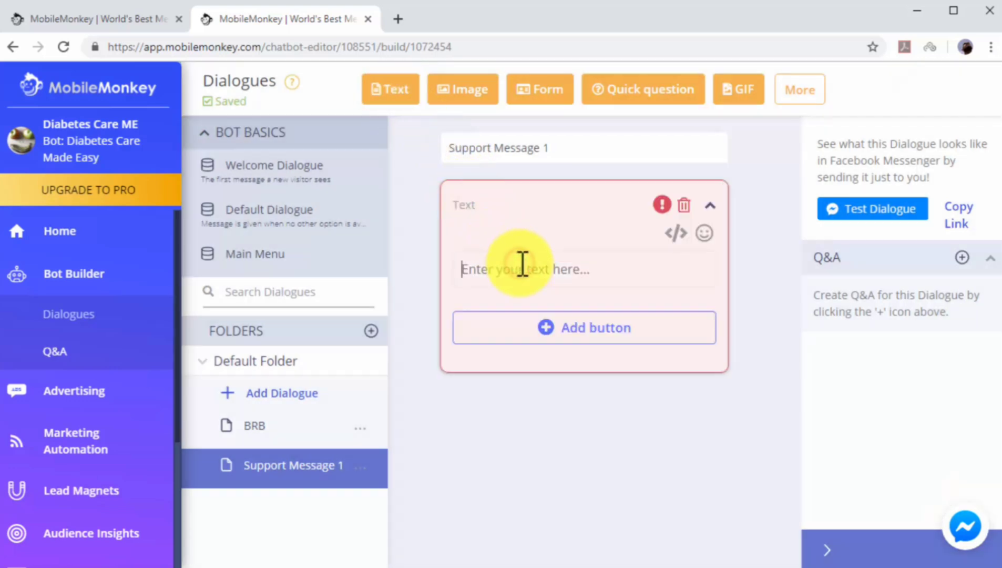
{"action": "type", "text": "Ok cool, "}
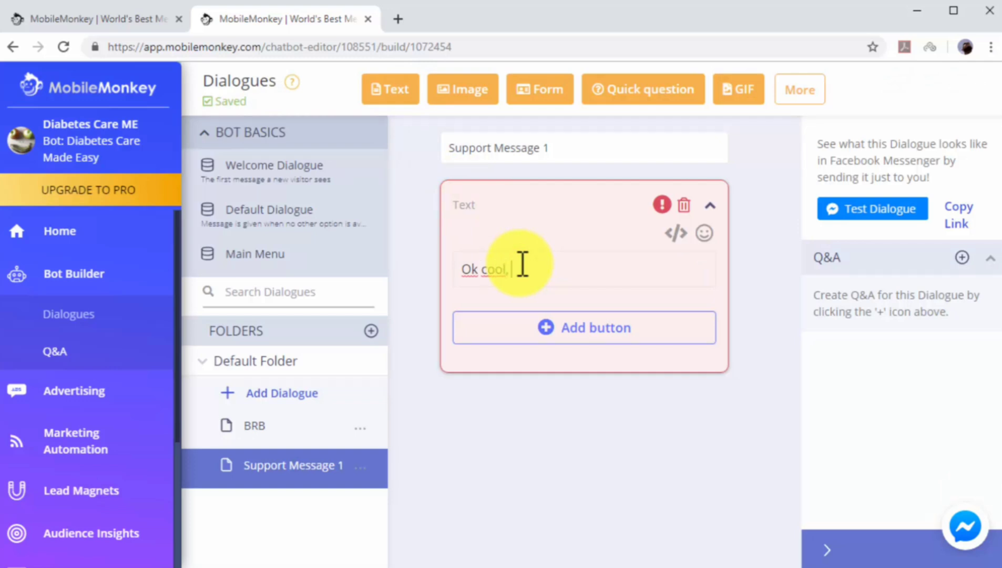
{"action": "type", "text": "we might need"}
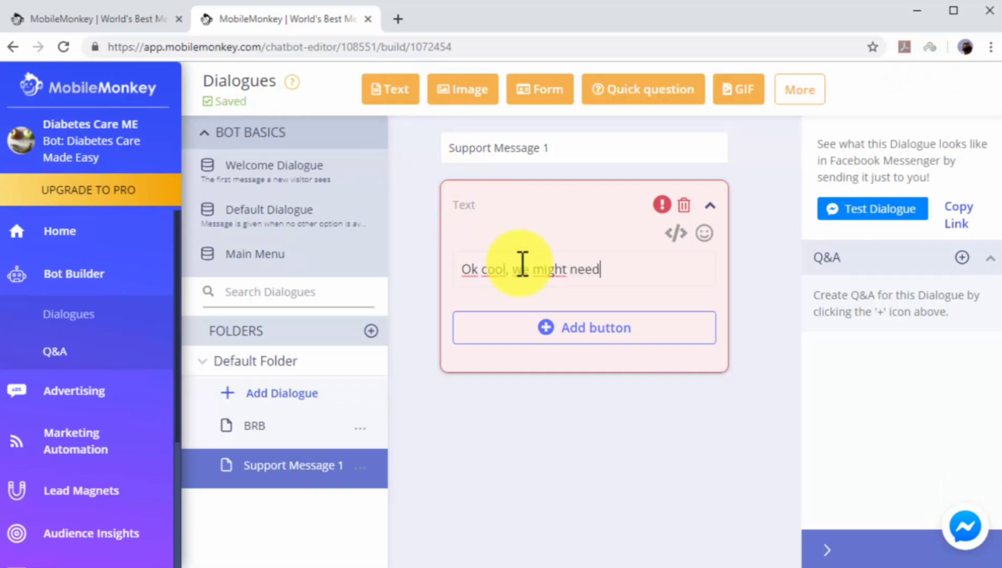
{"action": "type", "text": " to check th"}
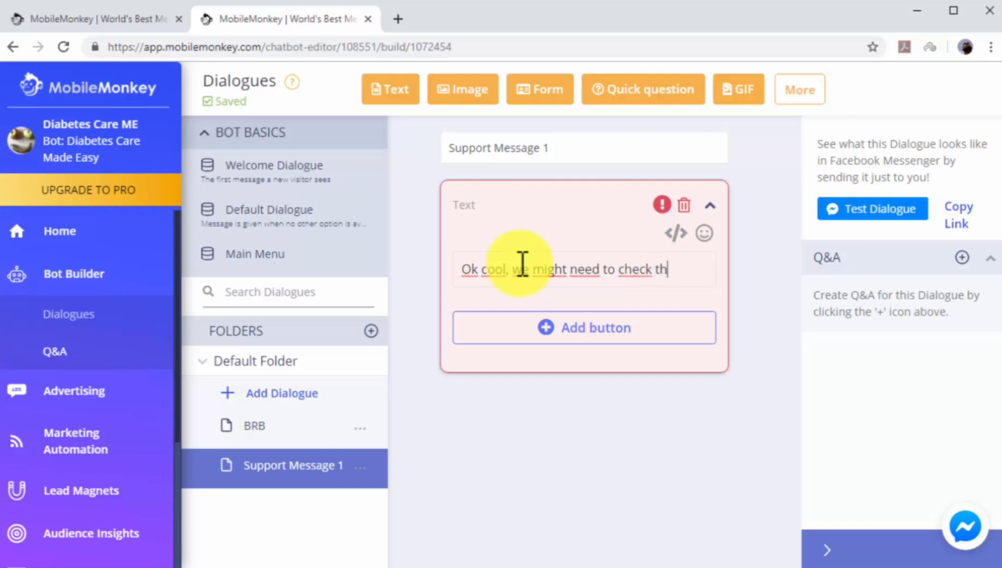
{"action": "type", "text": "is out furth"}
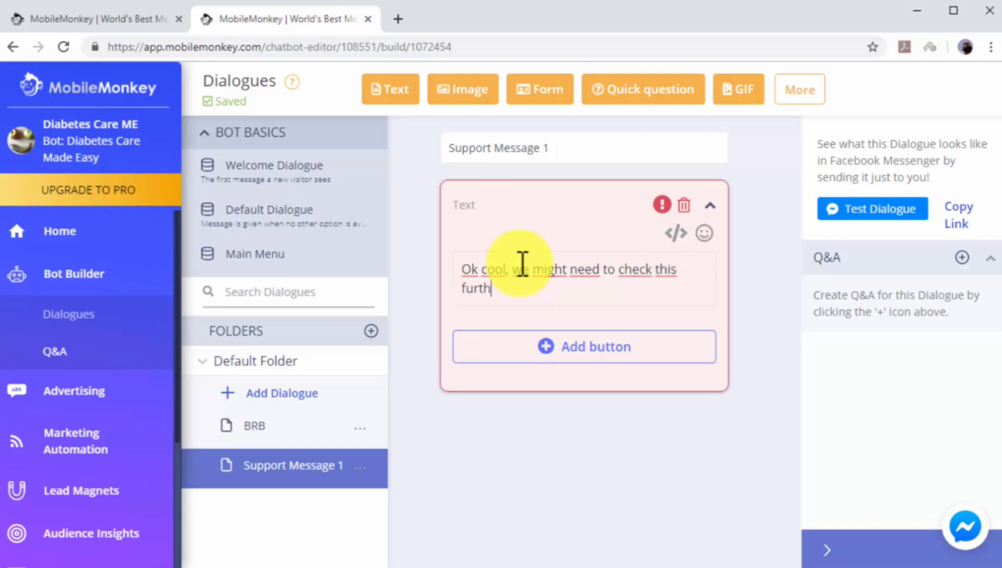
{"action": "type", "text": "er, please stand by!"}
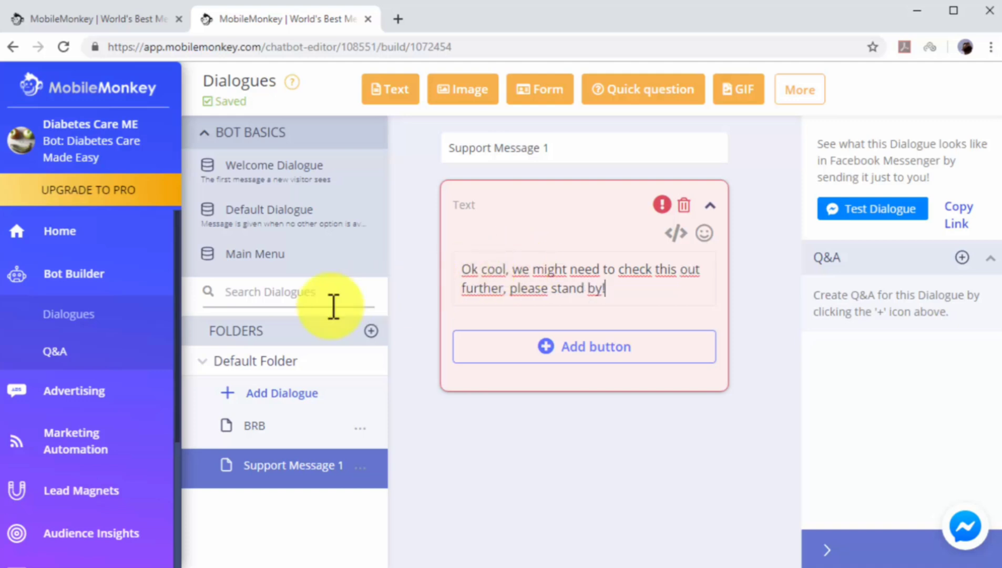
{"action": "left_click", "coordinate": [108, 360]}
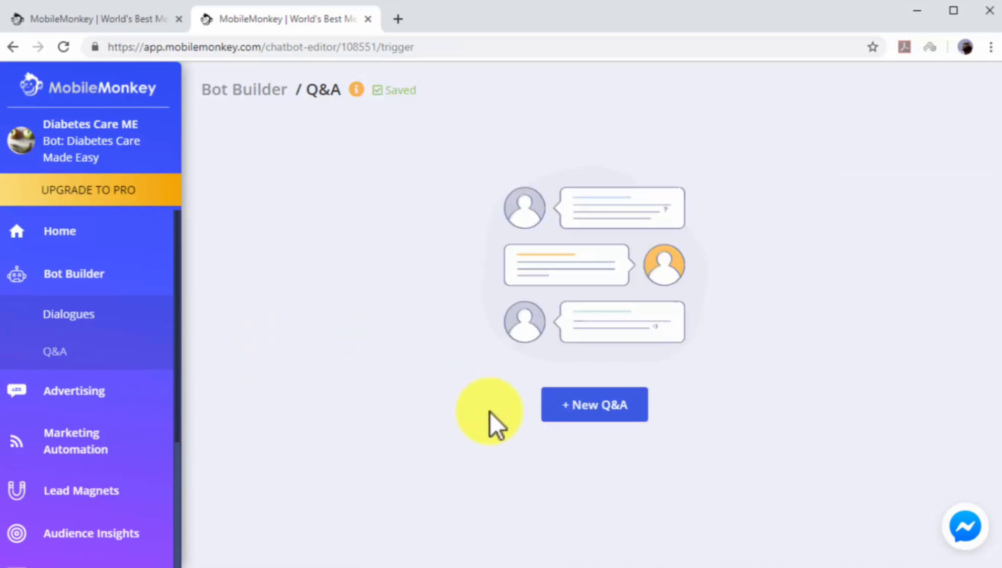
- Add a new Q&A entry with the trigger phrase 'testing kit'
{"action": "left_click", "coordinate": [554, 415]}
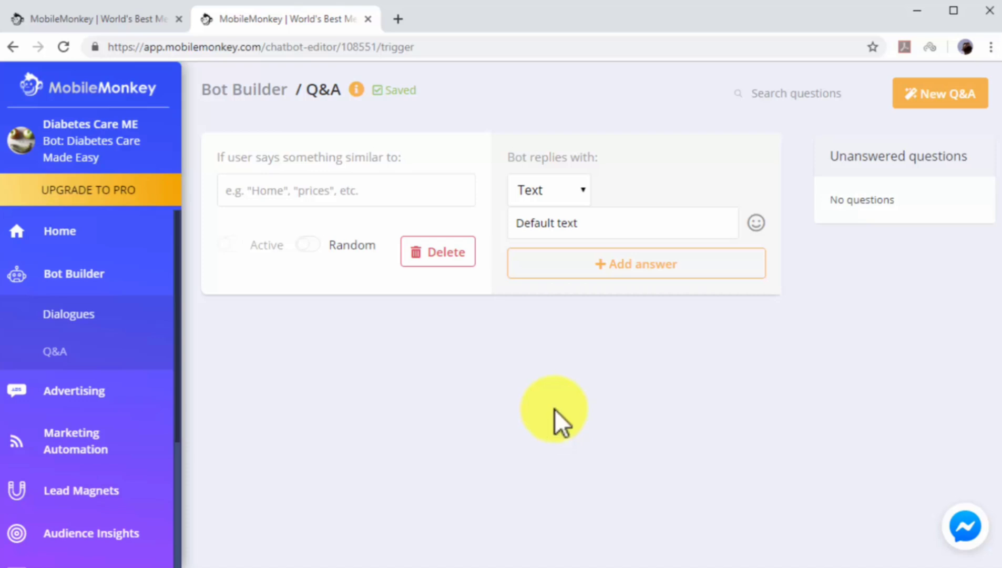
{"action": "left_click", "coordinate": [426, 203]}
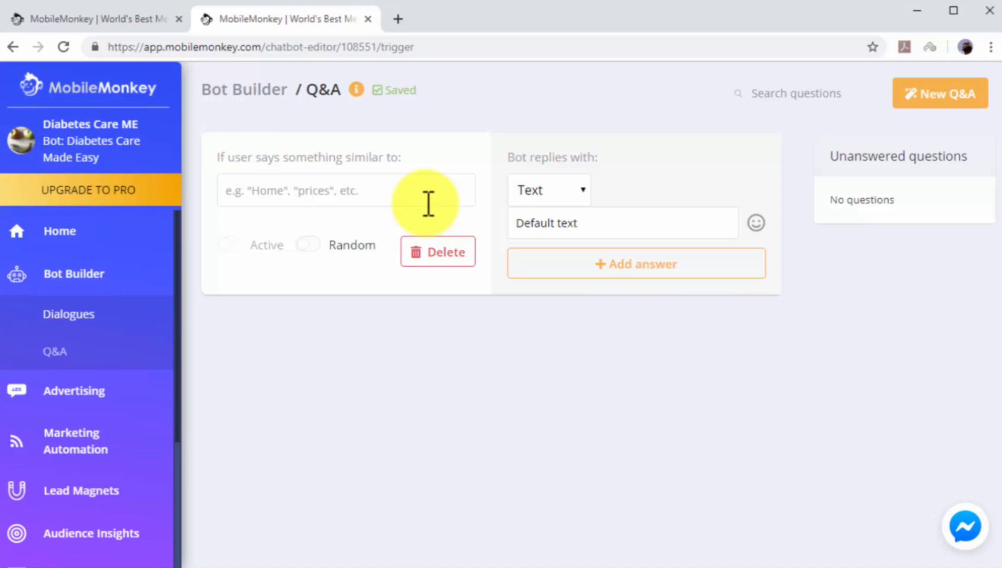
{"action": "type", "text": "testing kit"}
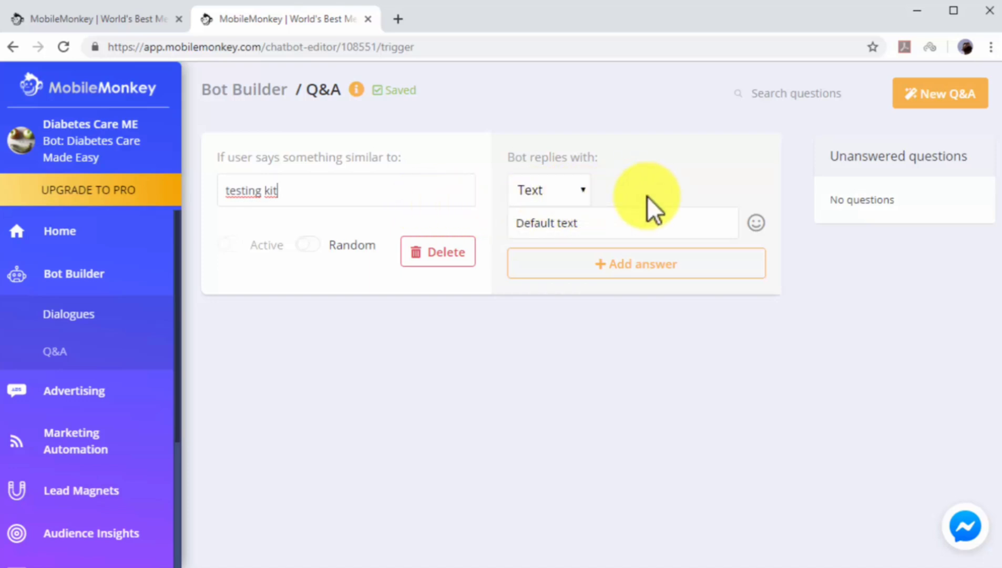
- Set the text reply to recommend the Contour Blood Monitoring Kit on Amazon, plus the pasted product link
{"action": "left_click", "coordinate": [588, 192]}
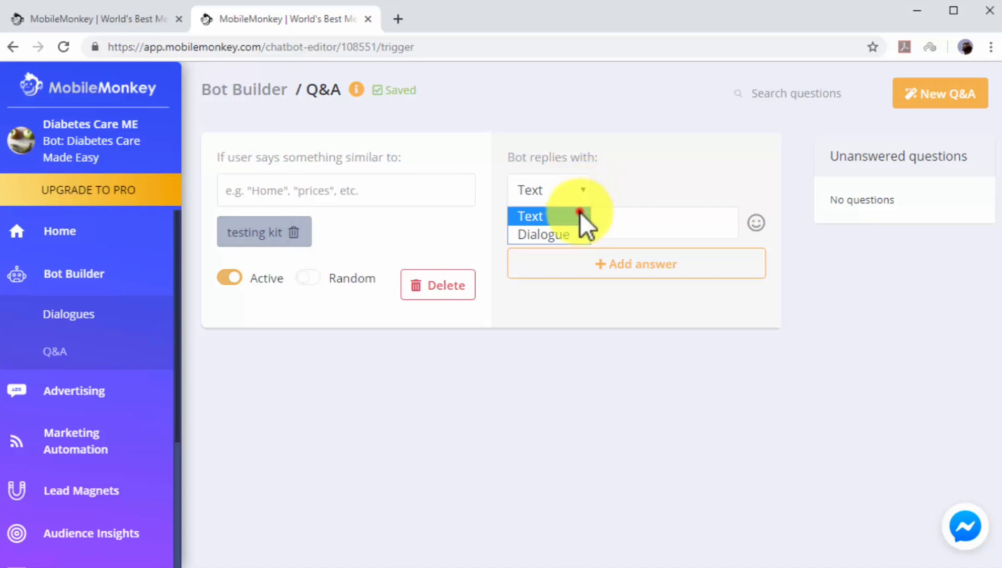
{"action": "left_click", "coordinate": [580, 213]}
{"action": "left_click", "coordinate": [597, 221]}
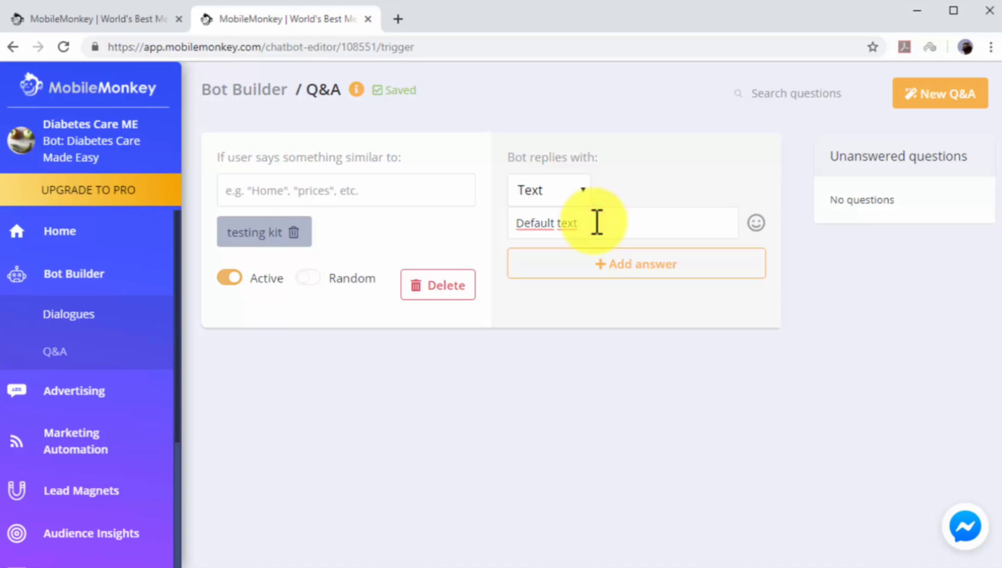
{"action": "key", "text": "BackSpace"}
{"action": "key", "text": "BackSpace"}
{"action": "key", "text": "BackSpace"}
{"action": "key", "text": "BackSpace"}
{"action": "key", "text": "BackSpace"}
{"action": "key", "text": "BackSpace"}
{"action": "key", "text": "BackSpace"}
{"action": "key", "text": "BackSpace"}
{"action": "key", "text": "BackSpace"}
{"action": "key", "text": "BackSpace"}
{"action": "key", "text": "BackSpace"}
{"action": "key", "text": "BackSpace"}
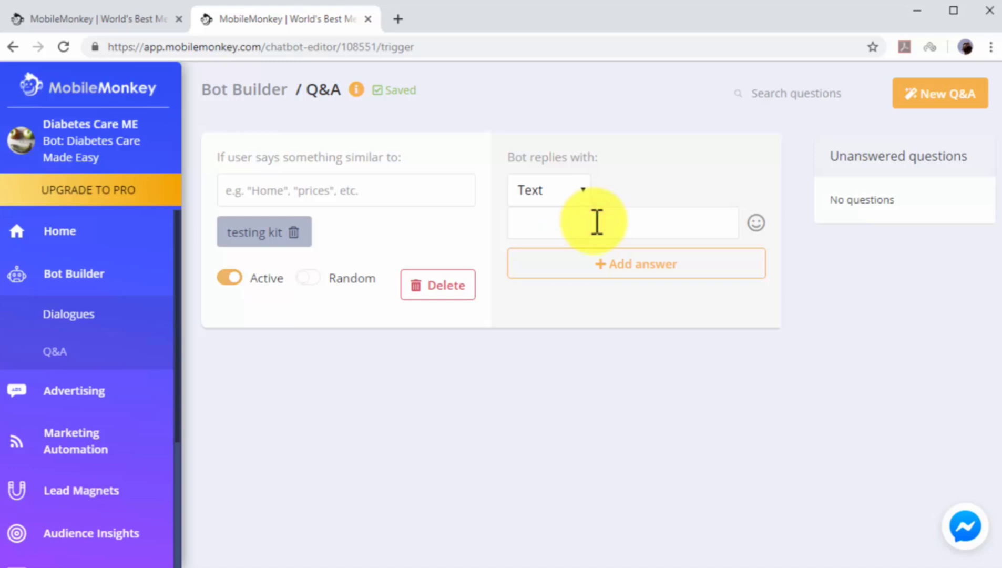
{"action": "type", "text": "You might want to chec"}
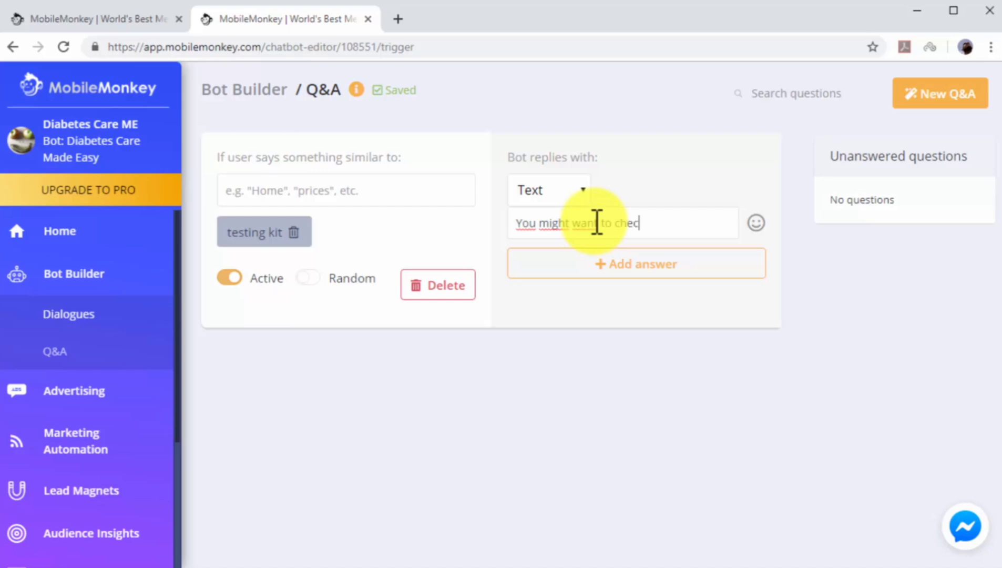
{"action": "type", "text": "k the Contour "}
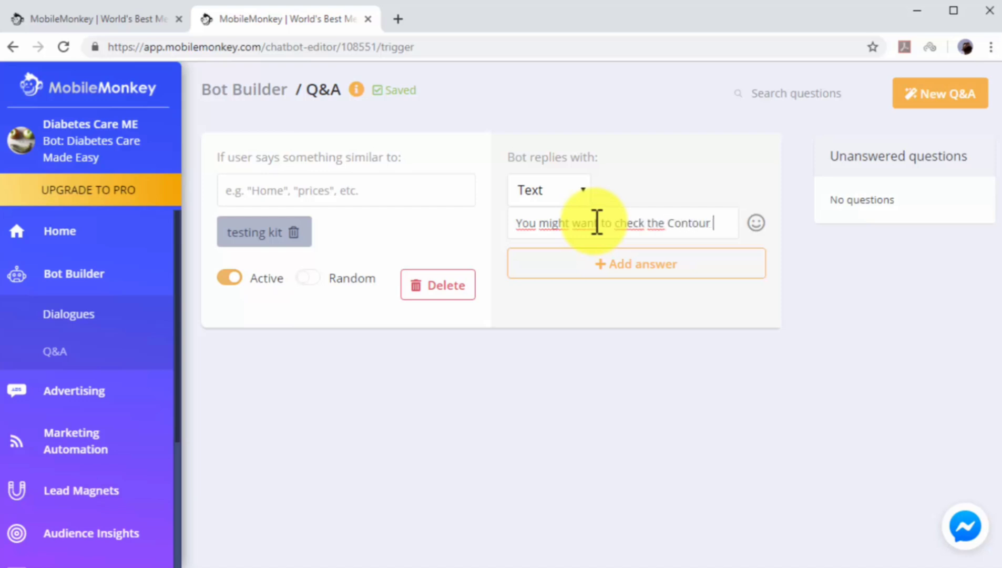
{"action": "type", "text": "Blood Monito"}
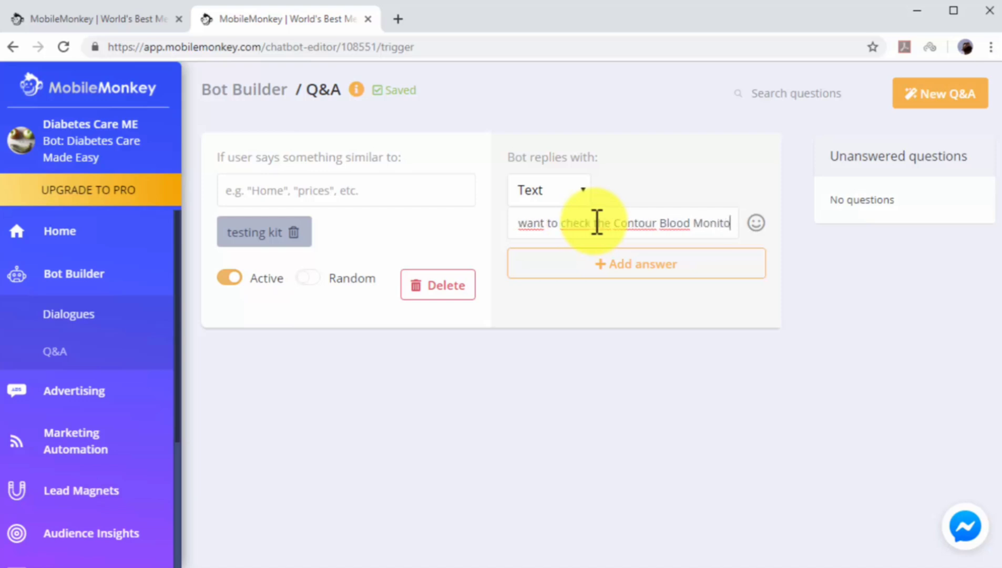
{"action": "type", "text": "ring Kit. out now on "}
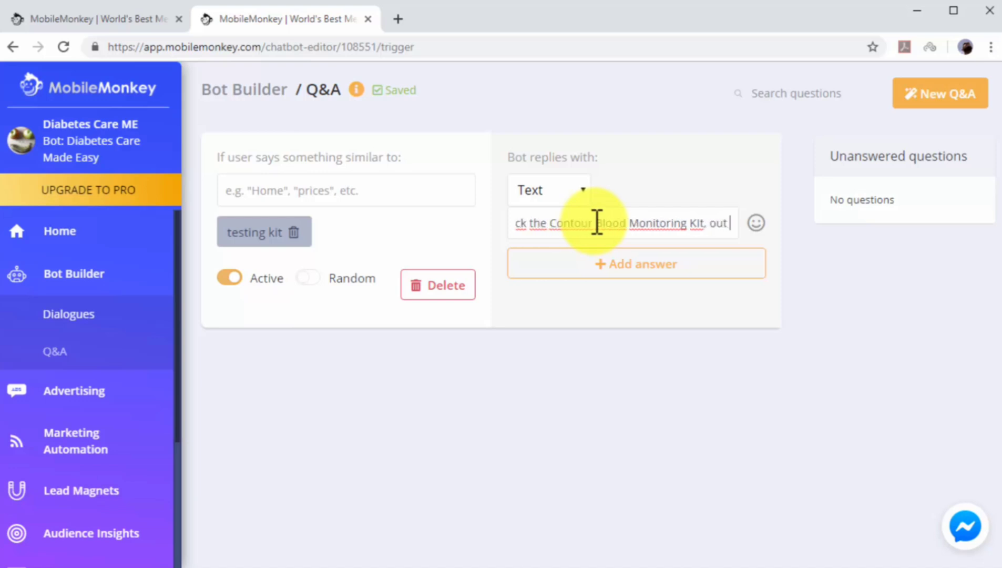
{"action": "type", "text": "Amazon!"}
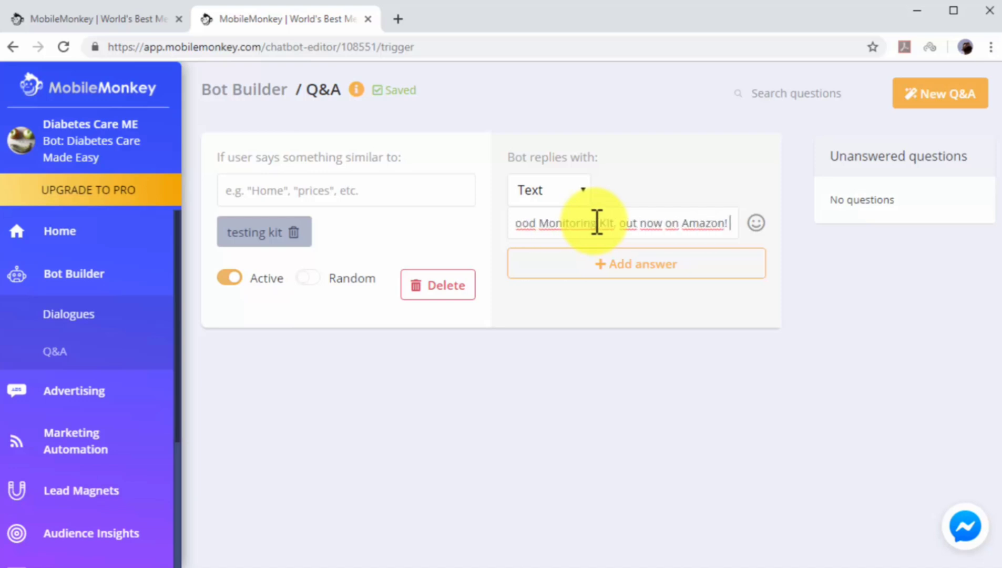
{"action": "key", "text": "ctrl+v"}
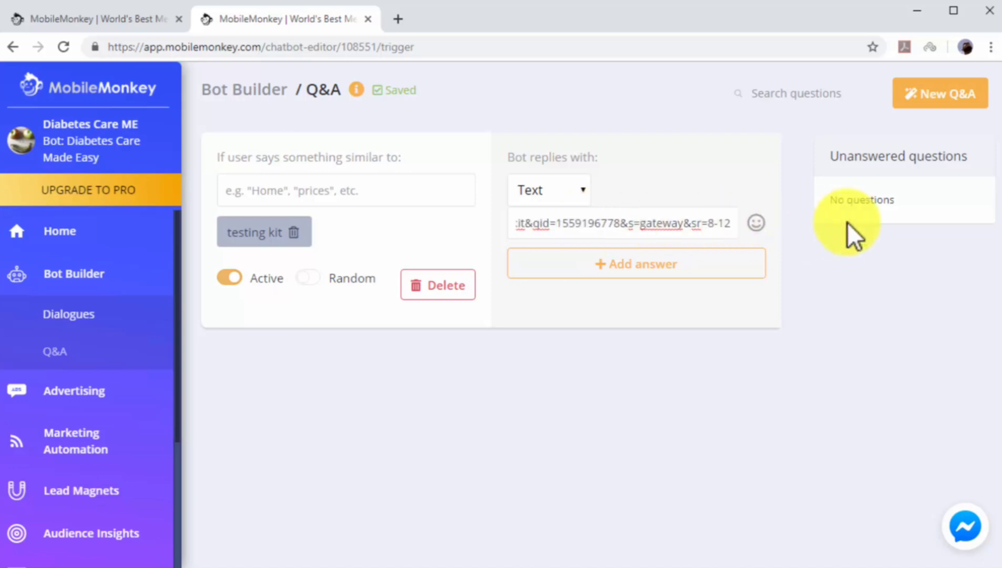
- Save the testing kit Q&A and add another blank Q&A
{"action": "left_click", "coordinate": [924, 100]}
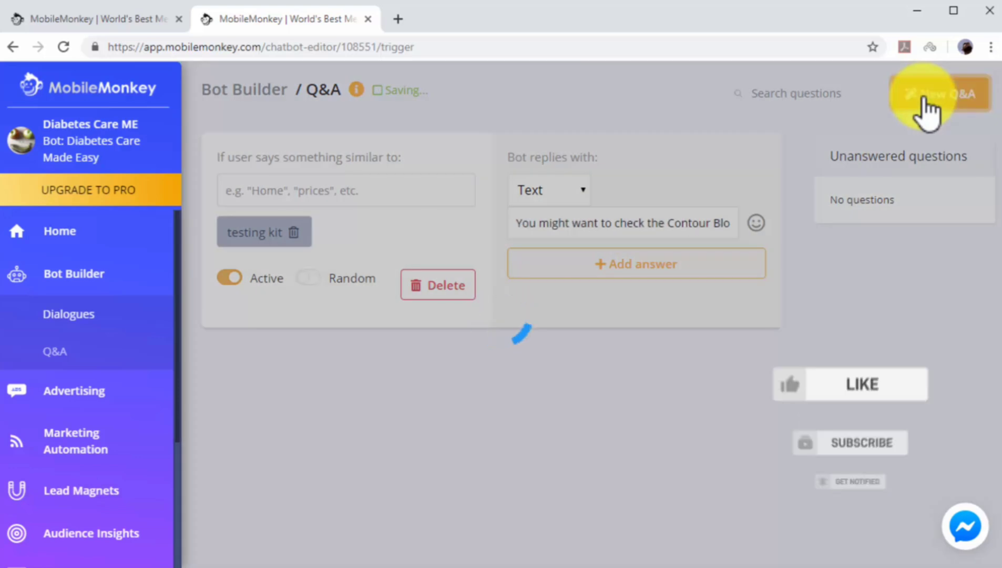